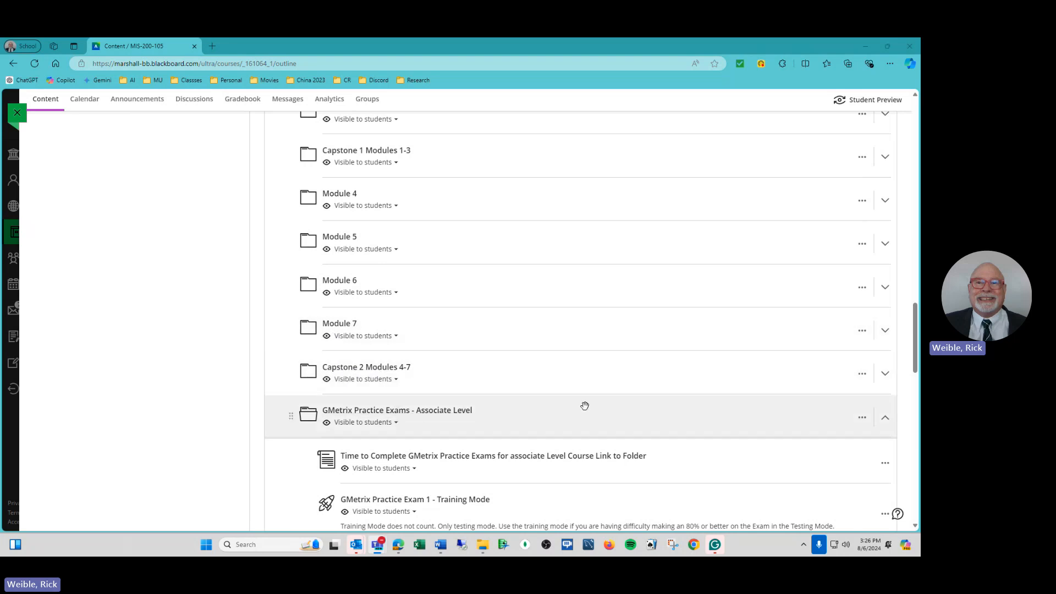
- Launch GMetrix Practice Exam 1 - Testing Mode from the Associate Level practice exams folder, and move the GMetrix window lower
scroll(585, 406, down, 3)
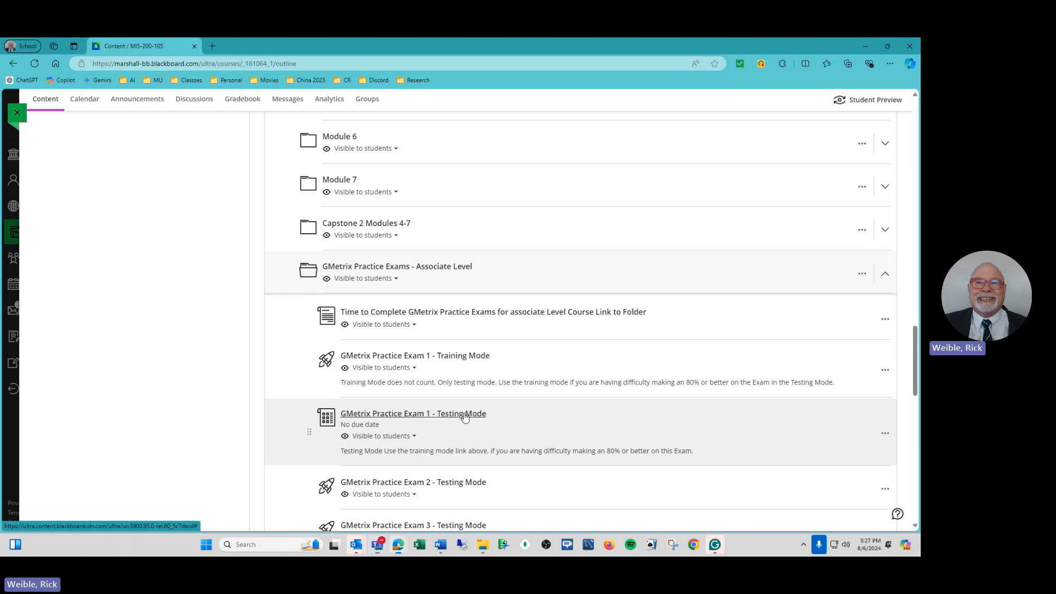
click(465, 416)
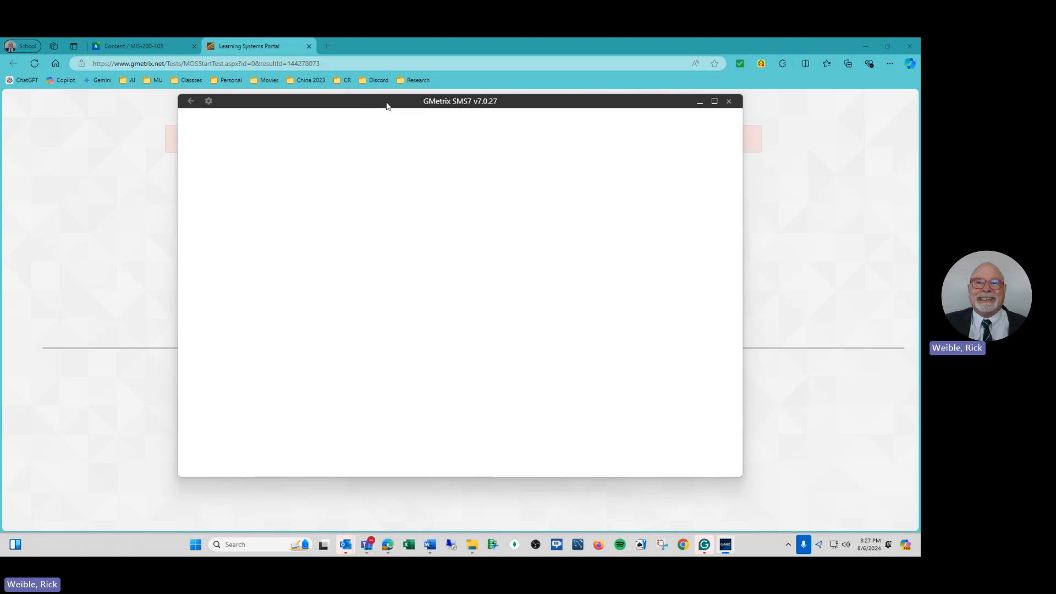
drag(389, 103, 388, 262)
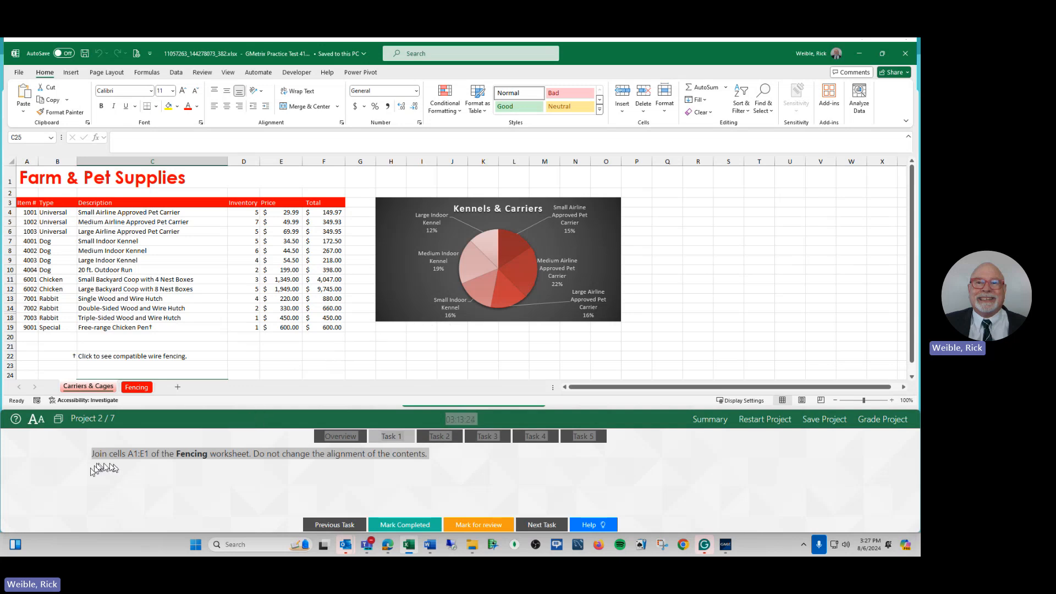
click(63, 467)
key(ctrl+a)
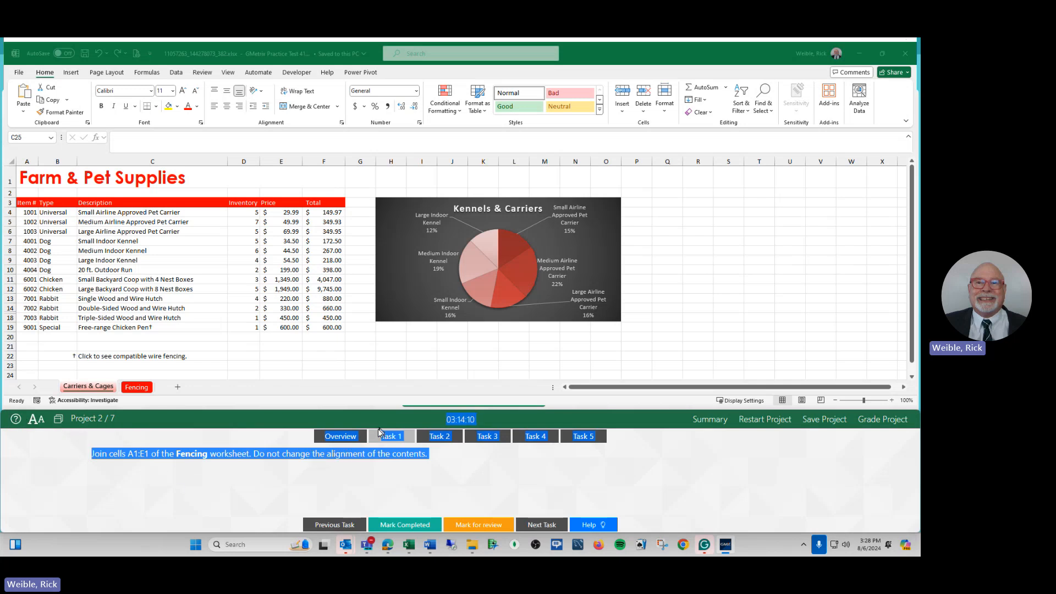
- Go to Task 2 of the Beach Rentals project through the test summary, and continue with the project retry
click(710, 425)
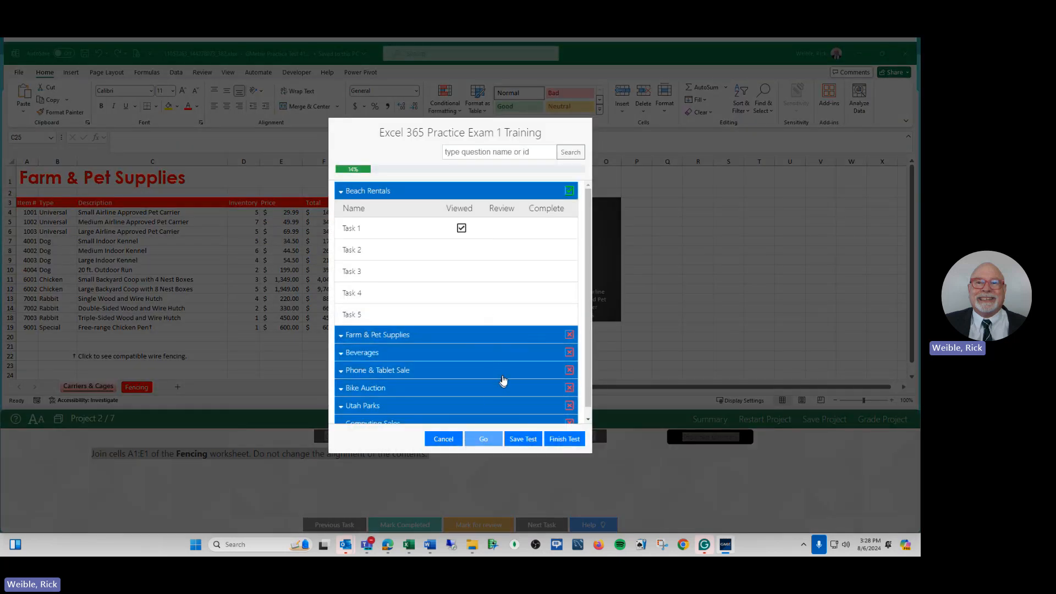
scroll(504, 377, down, 1)
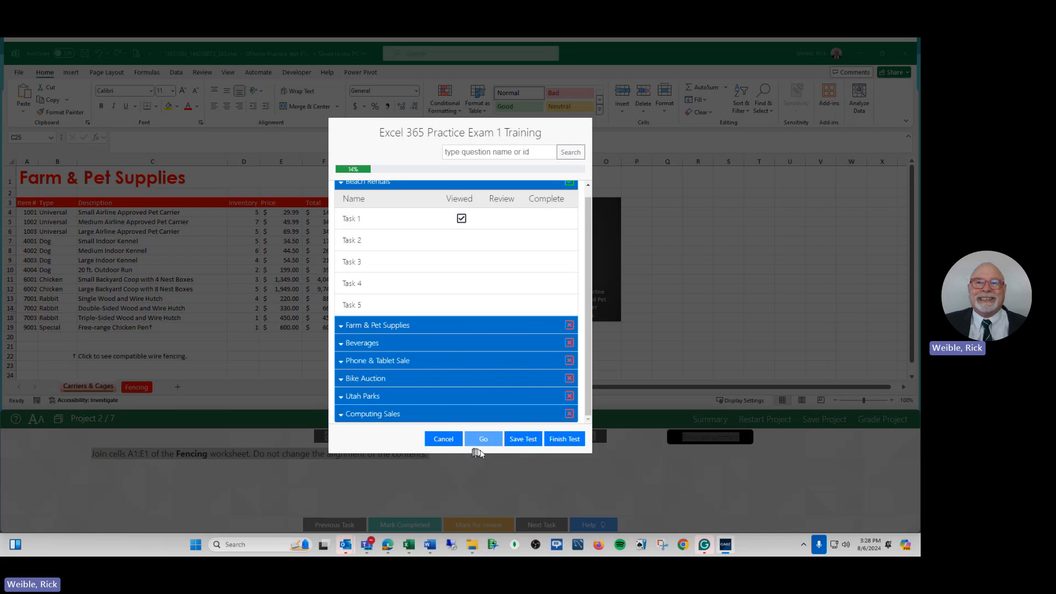
click(394, 242)
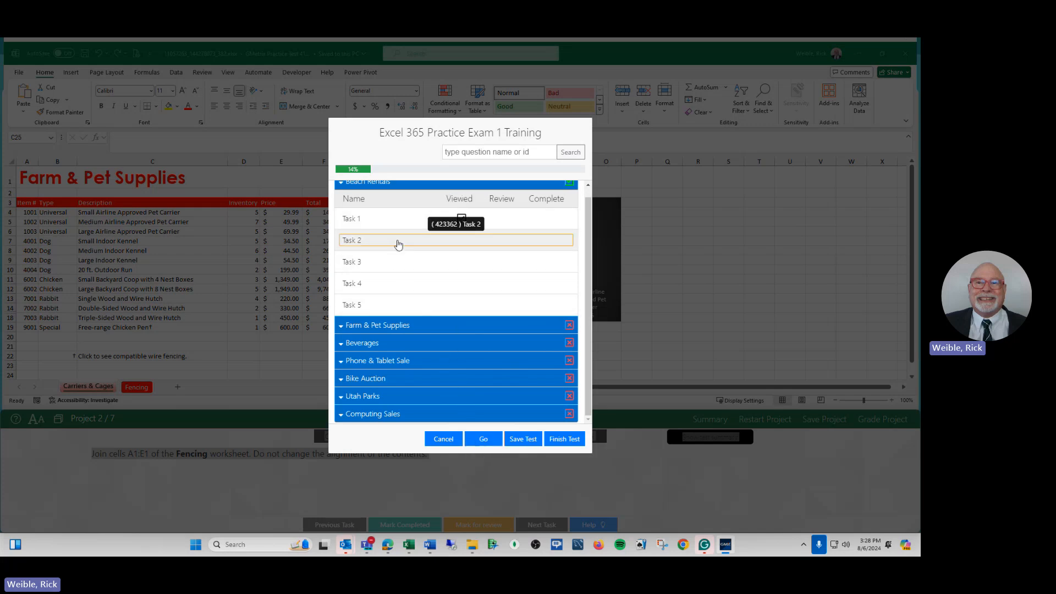
click(488, 439)
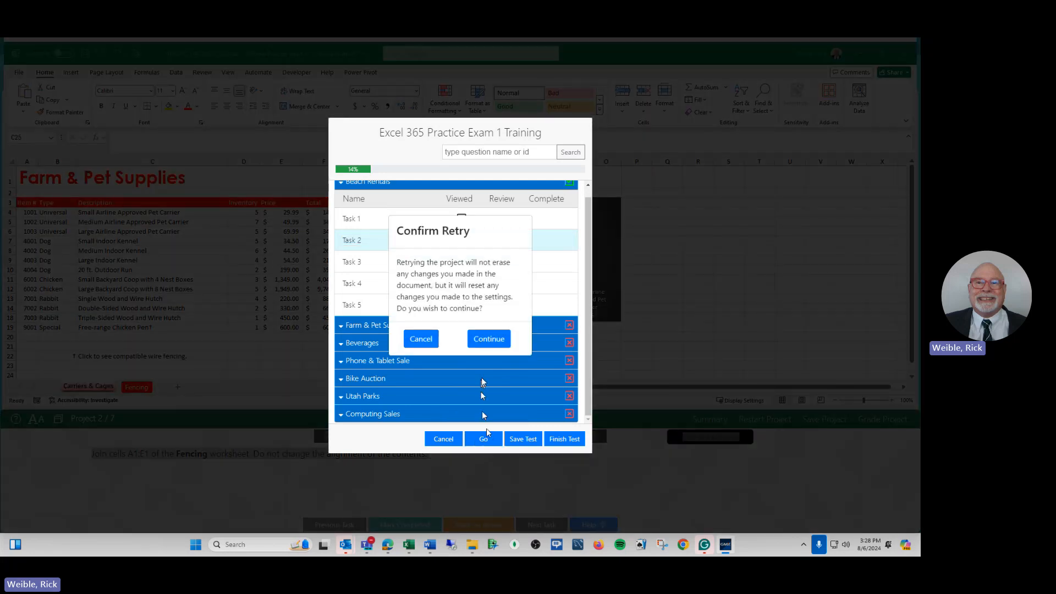
click(490, 340)
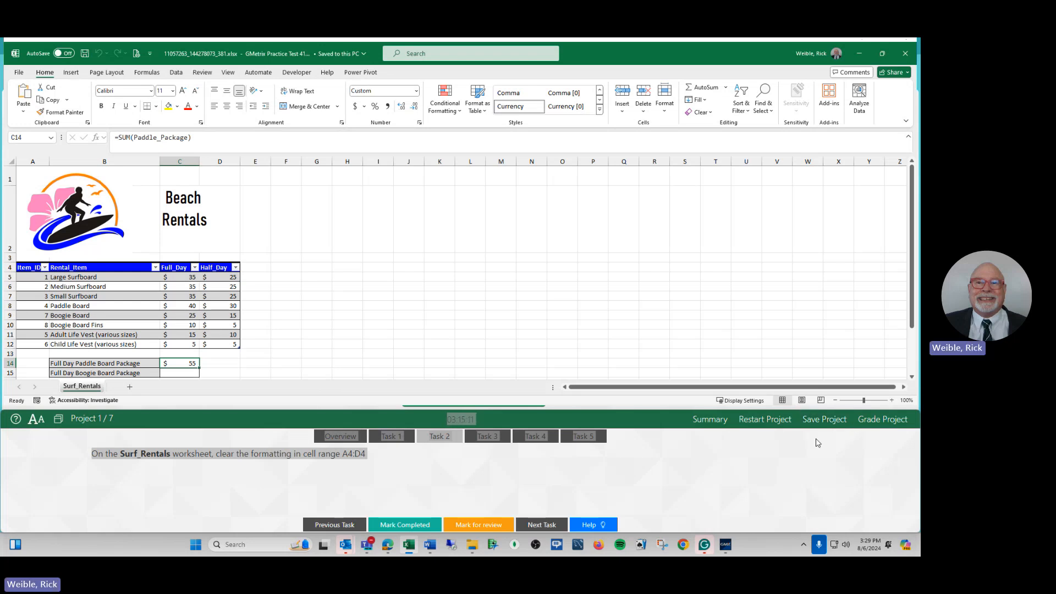
- Review the Beach Rentals project overview and the instructions of Task 1 and Task 2
click(729, 481)
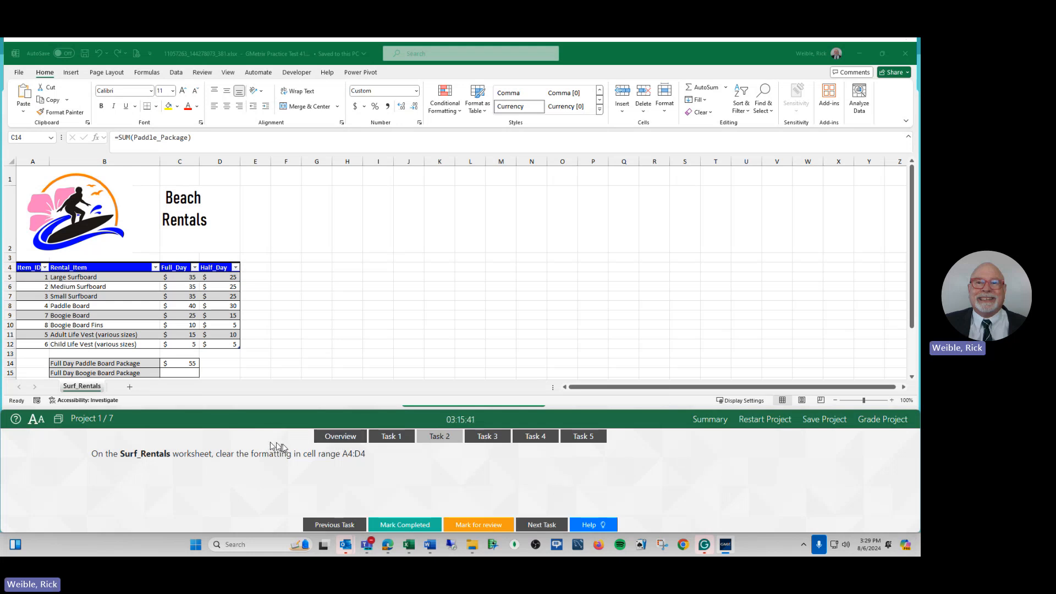
click(341, 438)
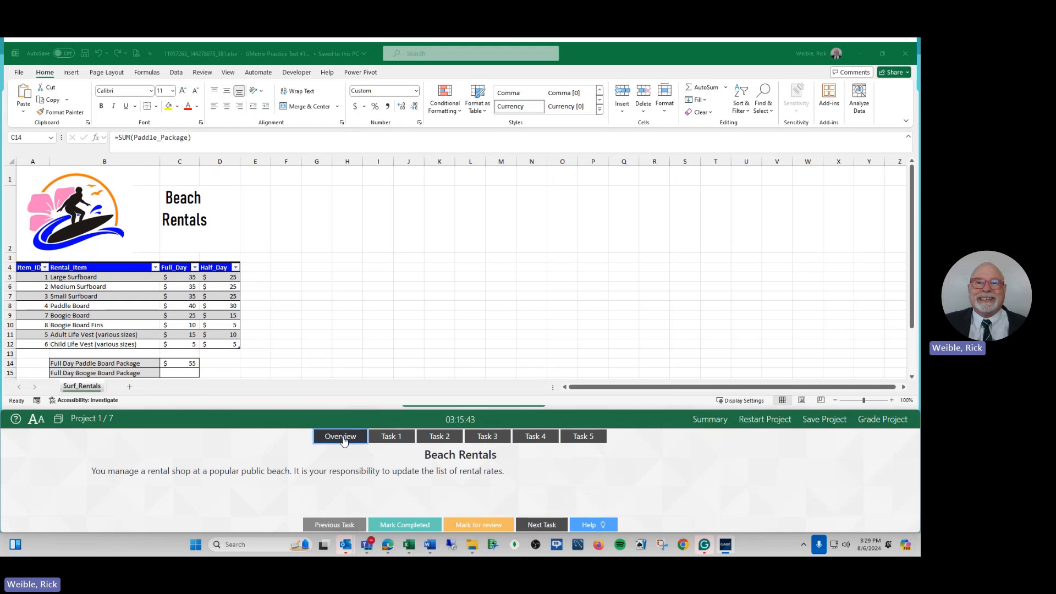
click(388, 438)
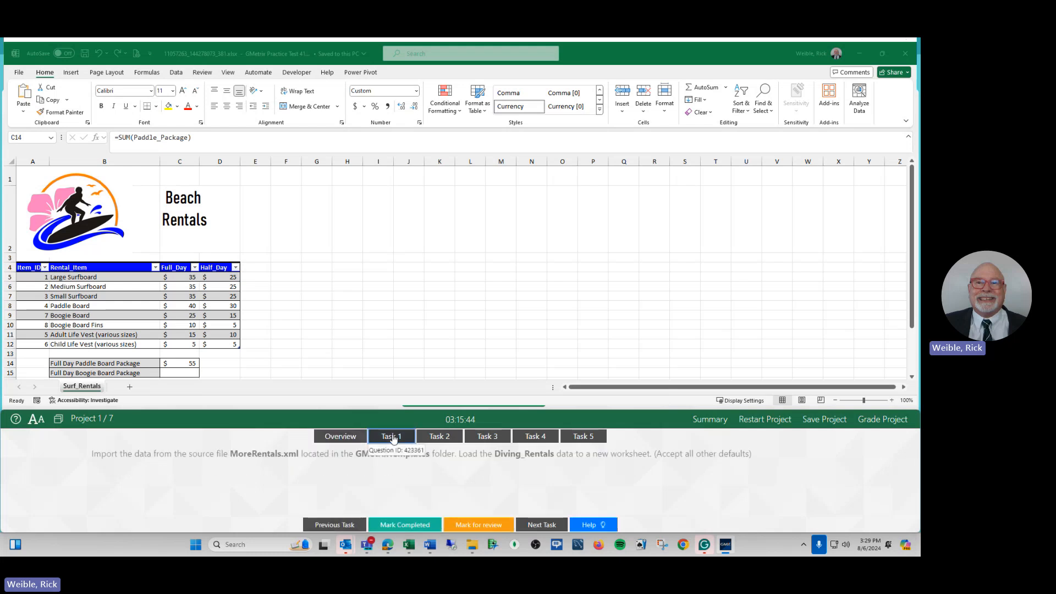
click(429, 439)
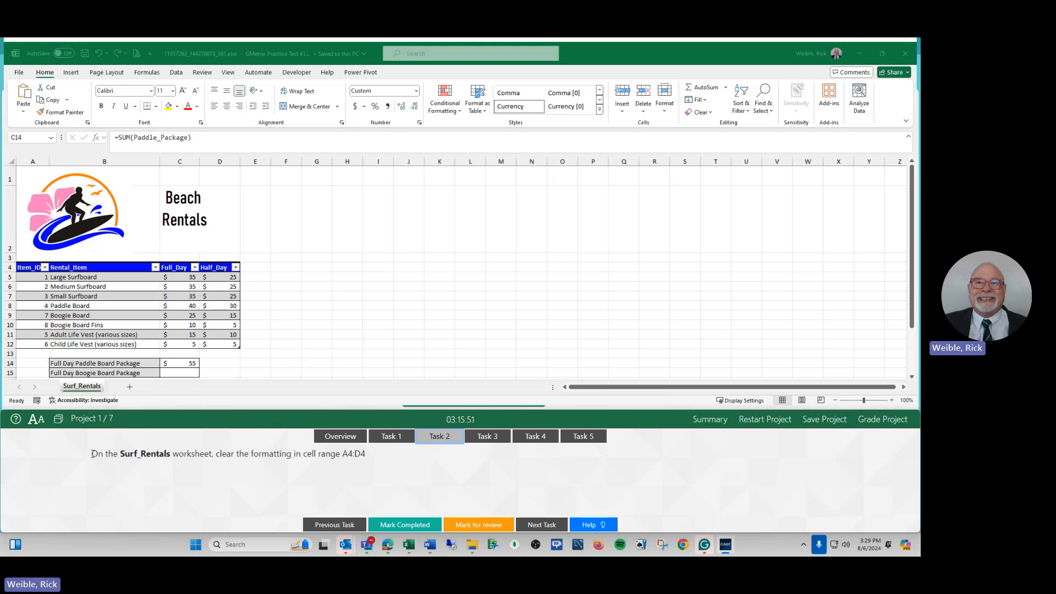
drag(92, 454, 365, 453)
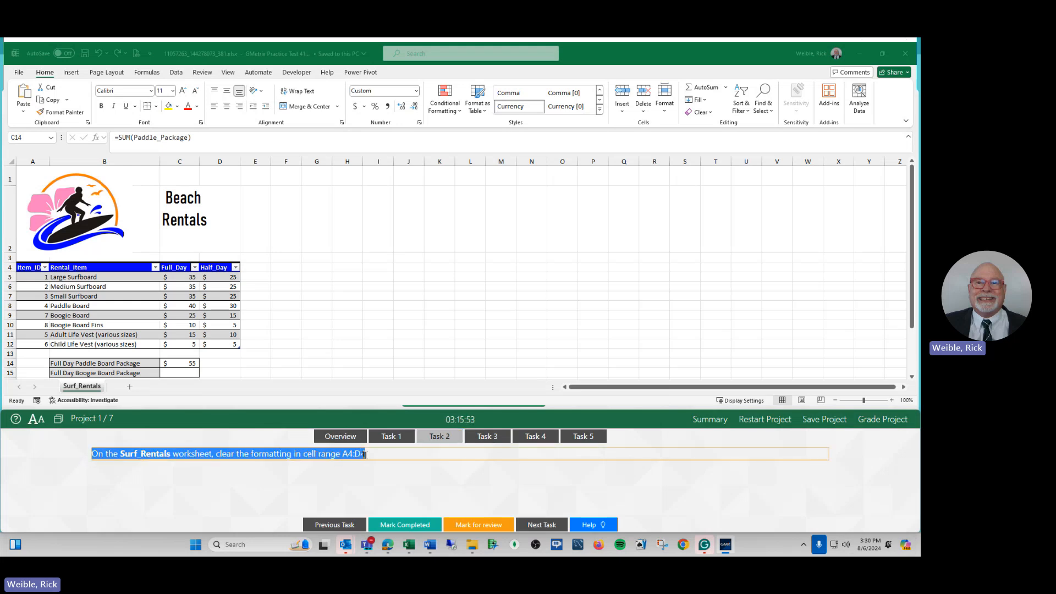
click(348, 480)
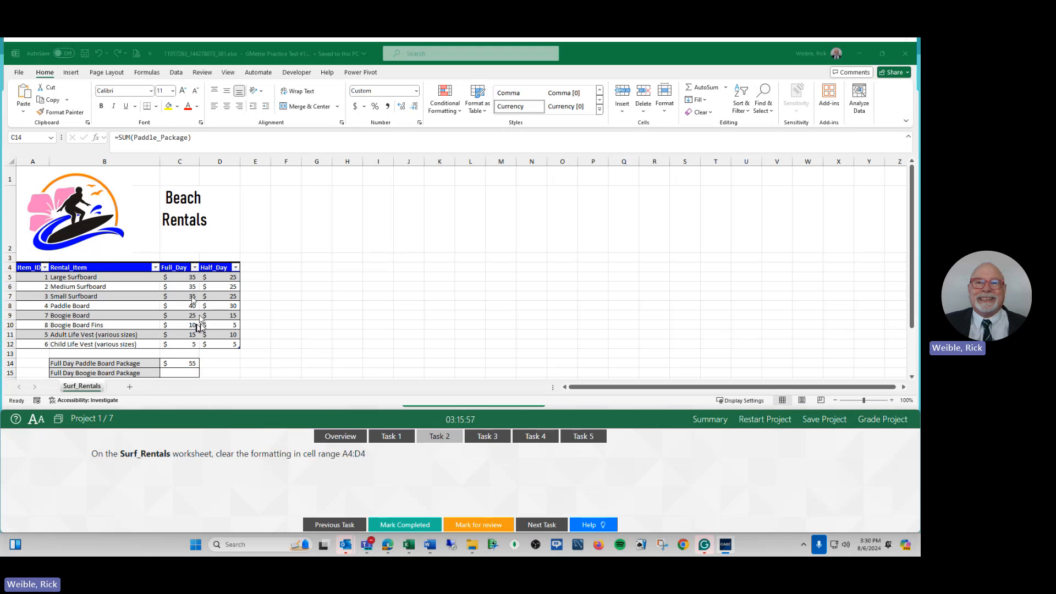
- Select the table header range A4:D4 on the Surf_Rentals worksheet
click(32, 268)
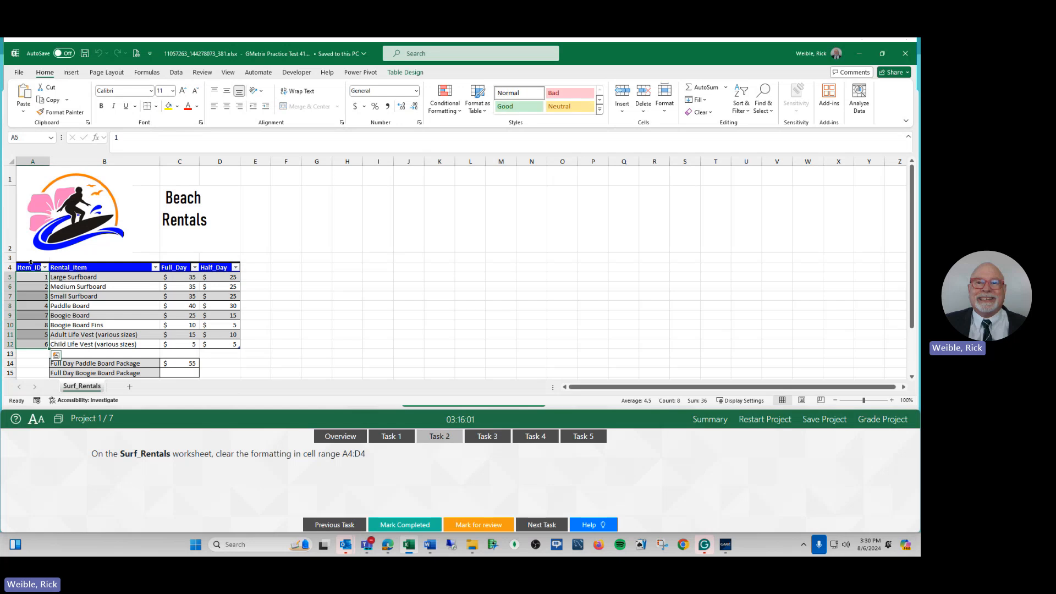
click(37, 268)
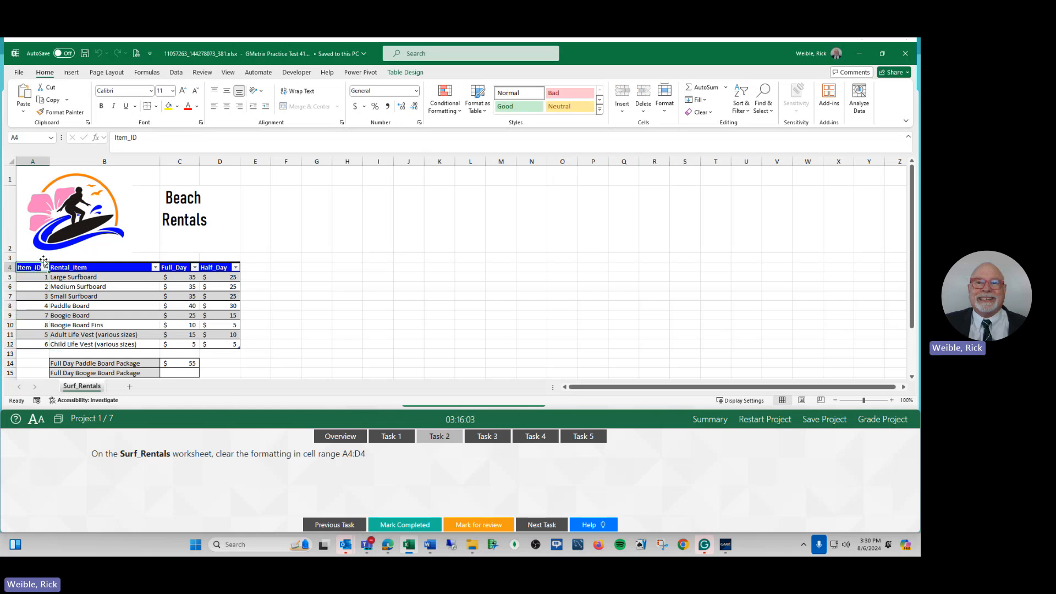
shift+click(220, 268)
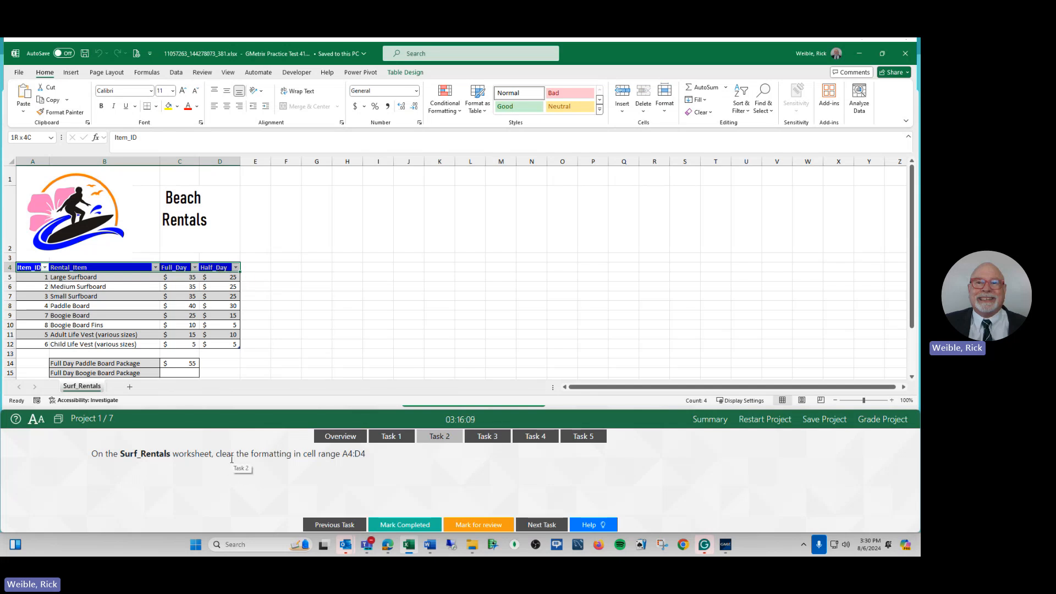
right_click(209, 270)
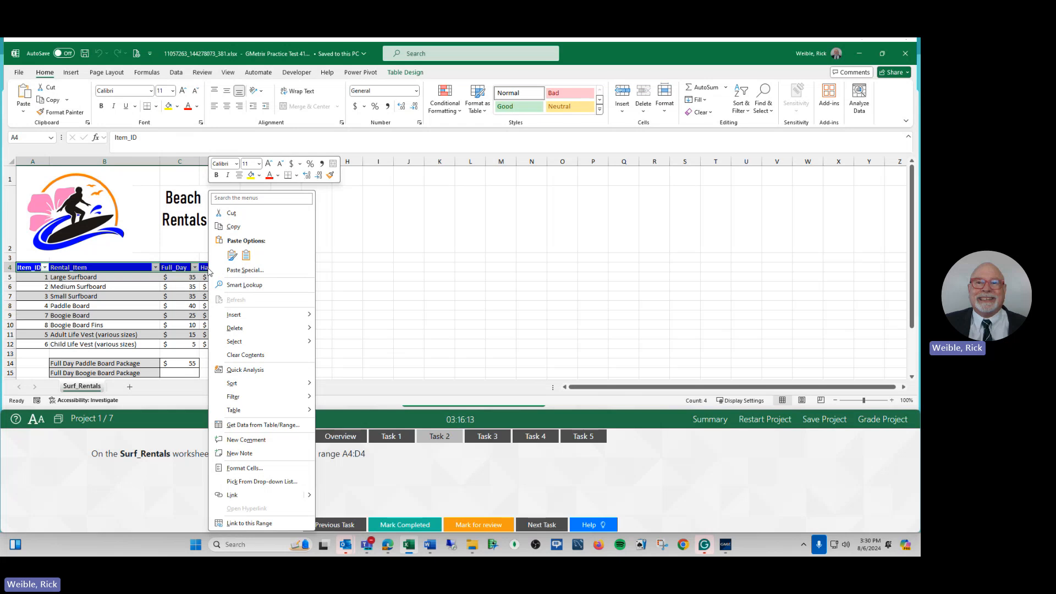
mouse_move(250, 413)
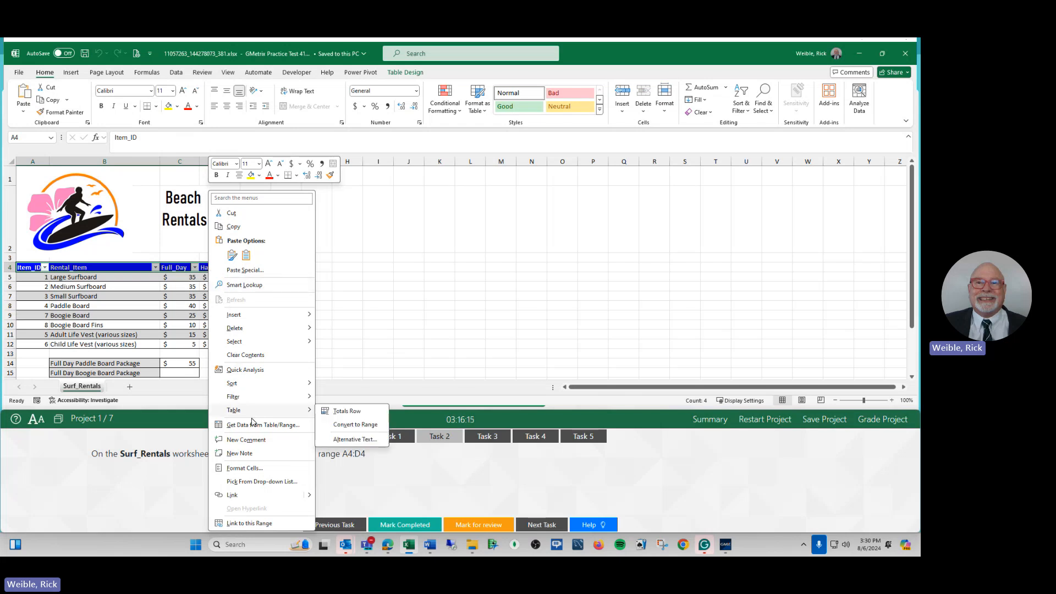
click(255, 469)
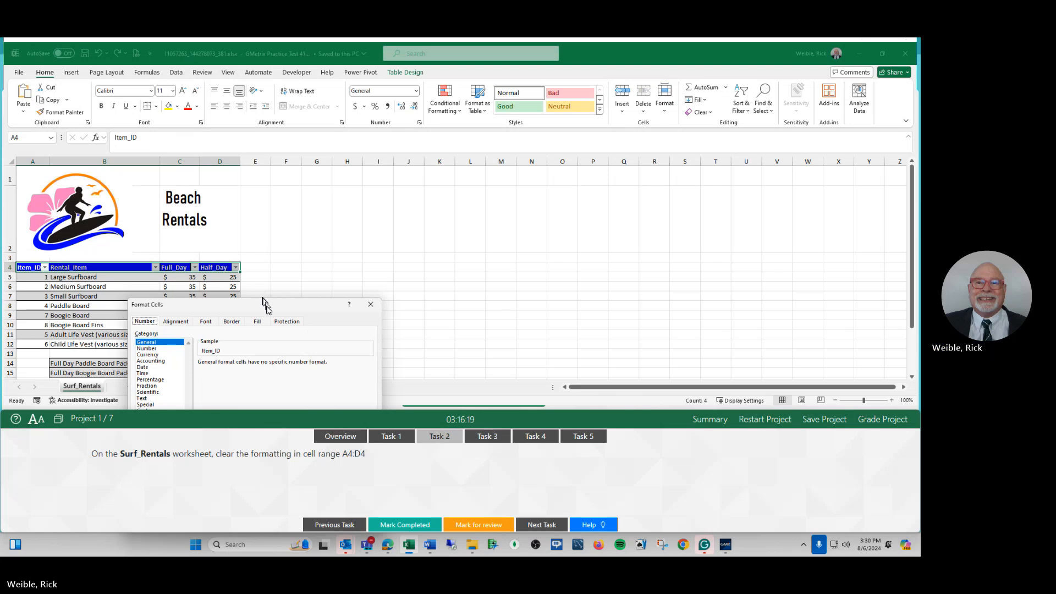
drag(264, 299, 445, 170)
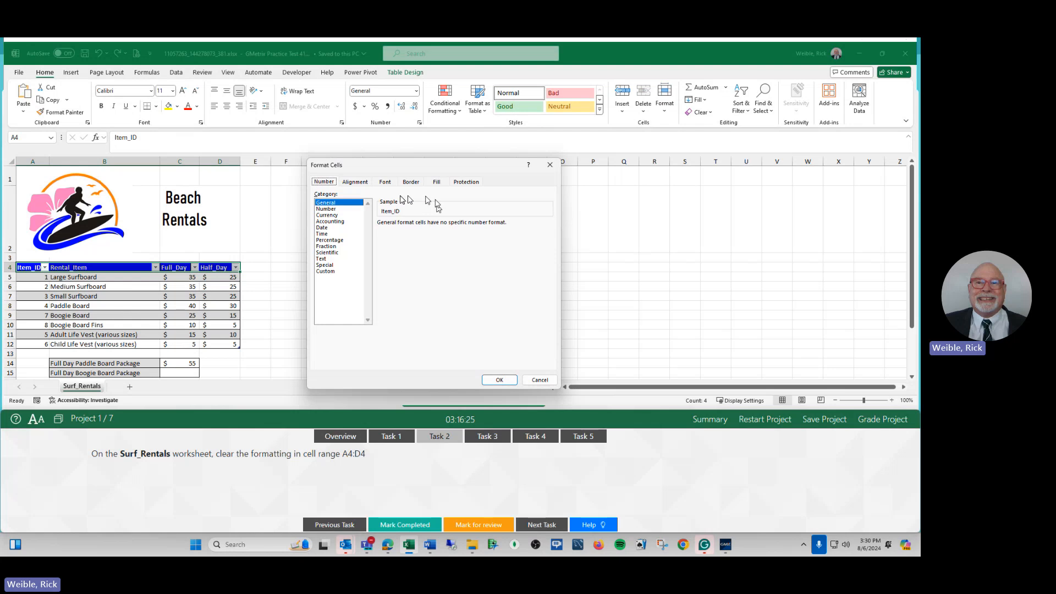
click(536, 386)
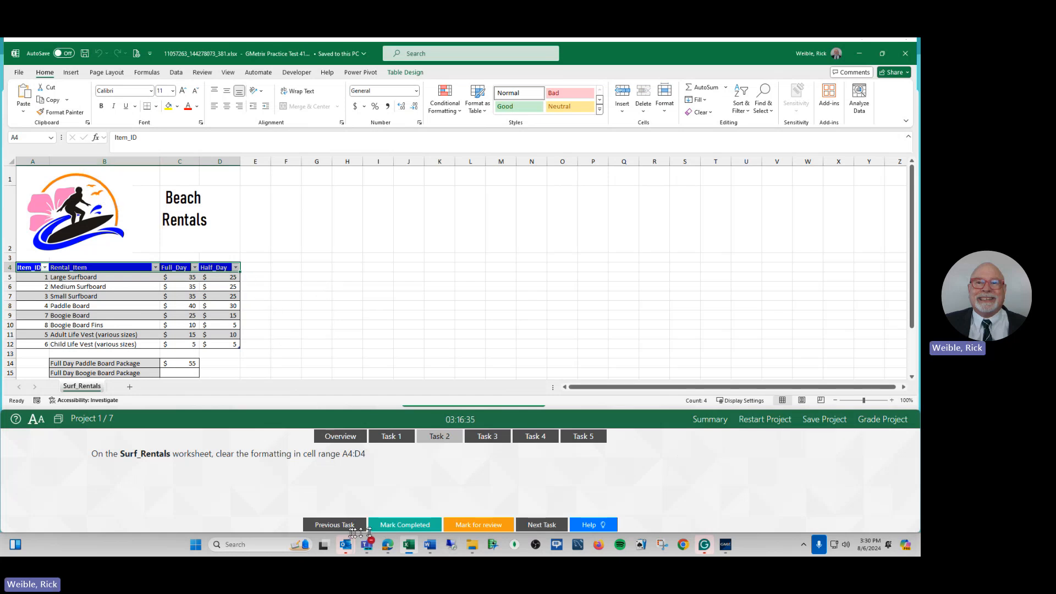
- Mark Task 2 for review and check its status in the test summary
click(474, 526)
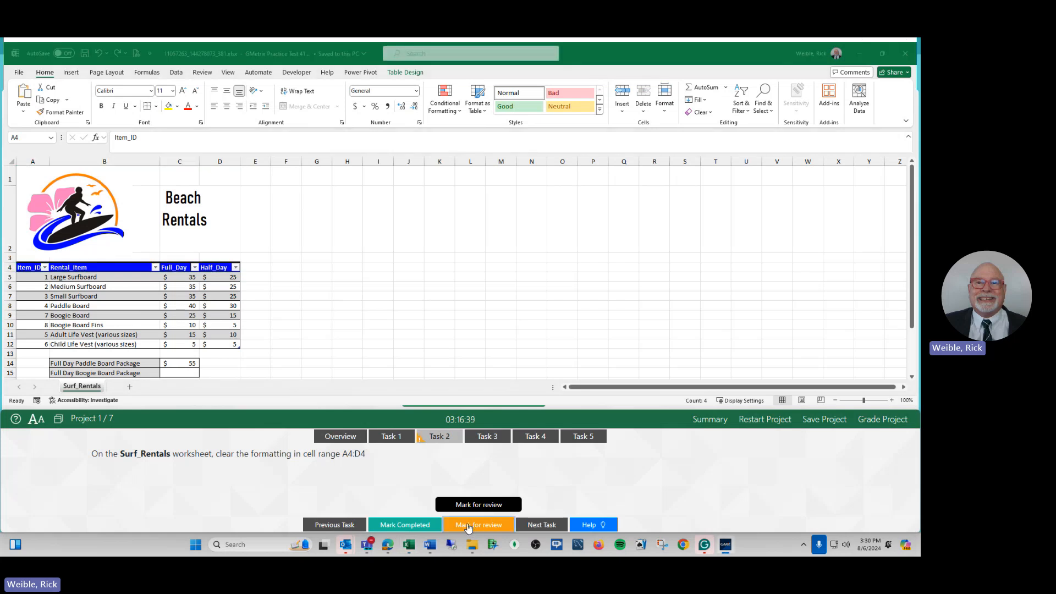
click(721, 423)
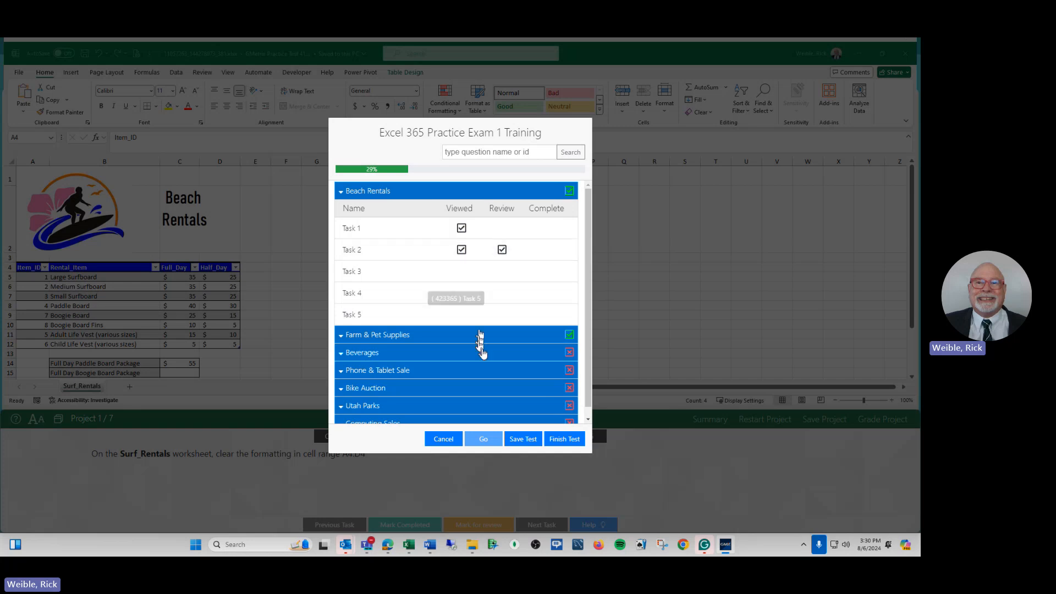
click(442, 441)
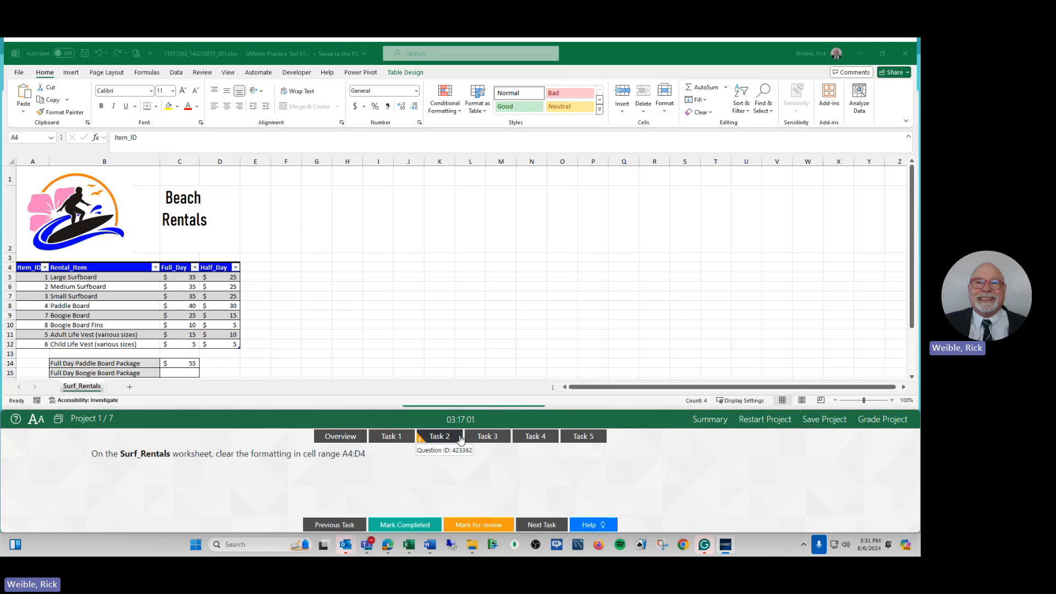
- Save the current Beach Rentals project locally
click(823, 420)
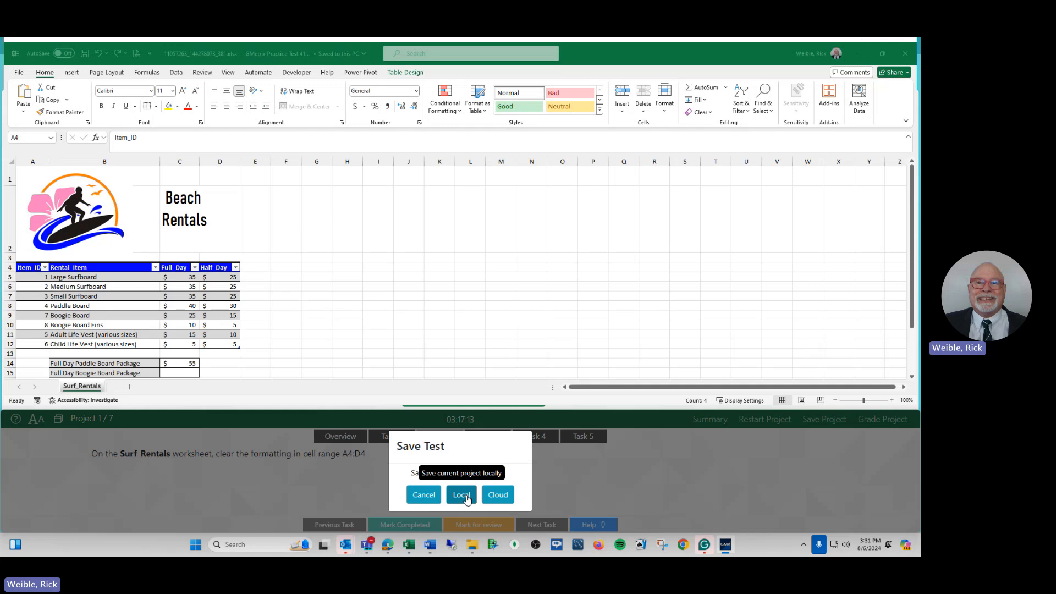
click(465, 497)
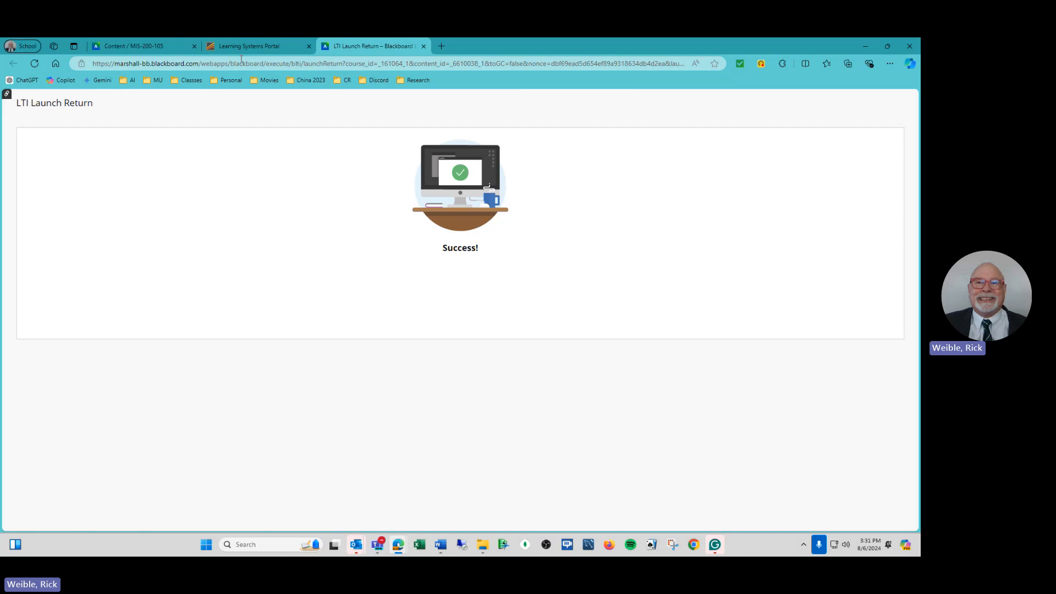
- Close the LTI Launch Return and Learning Systems Portal pages, and maximize the browser on the MIS-200-105 course content
double_click(729, 45)
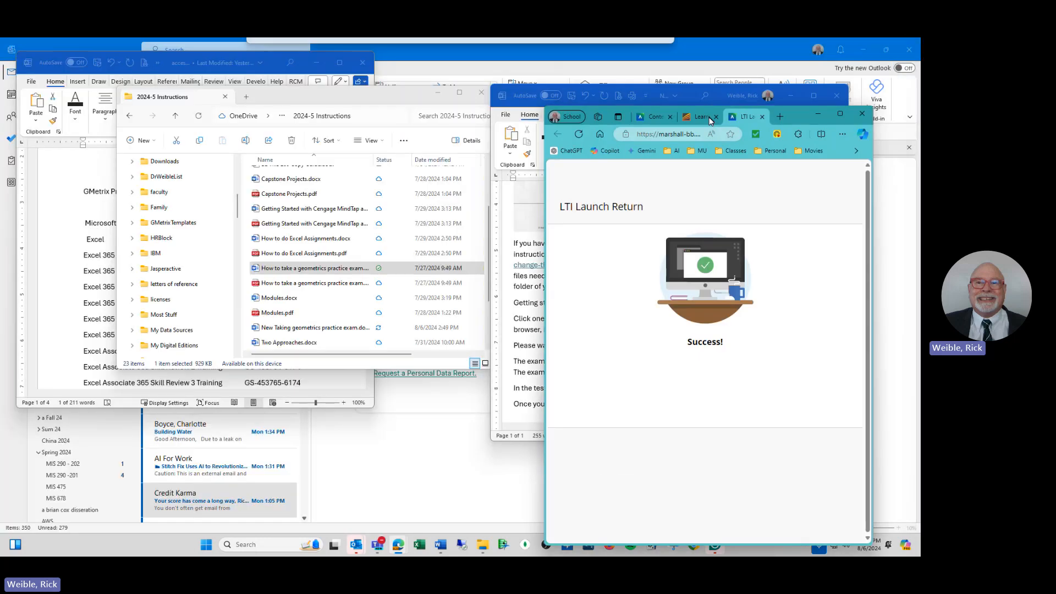
click(763, 114)
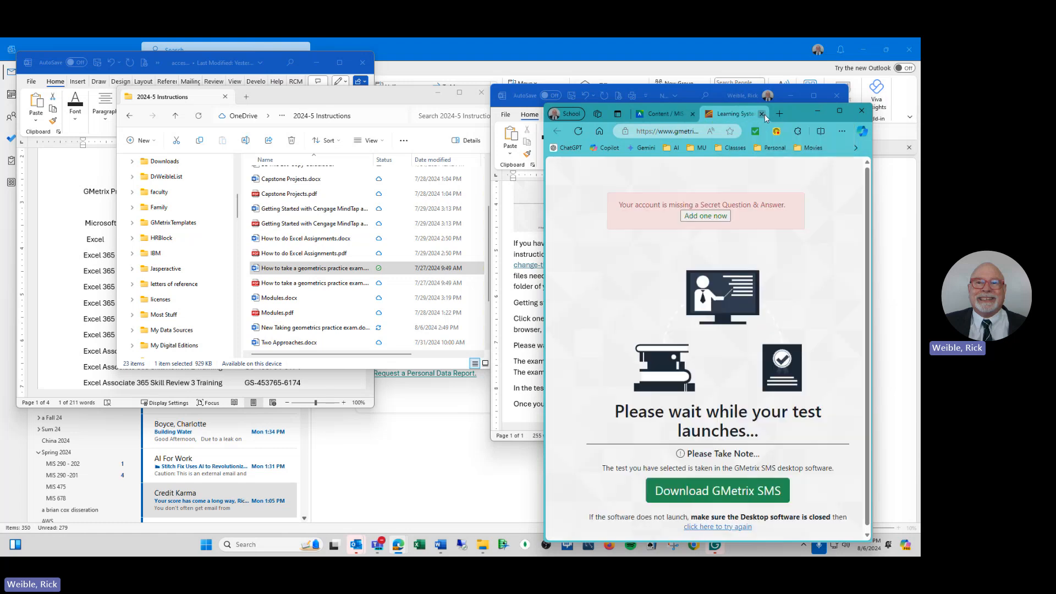
click(762, 114)
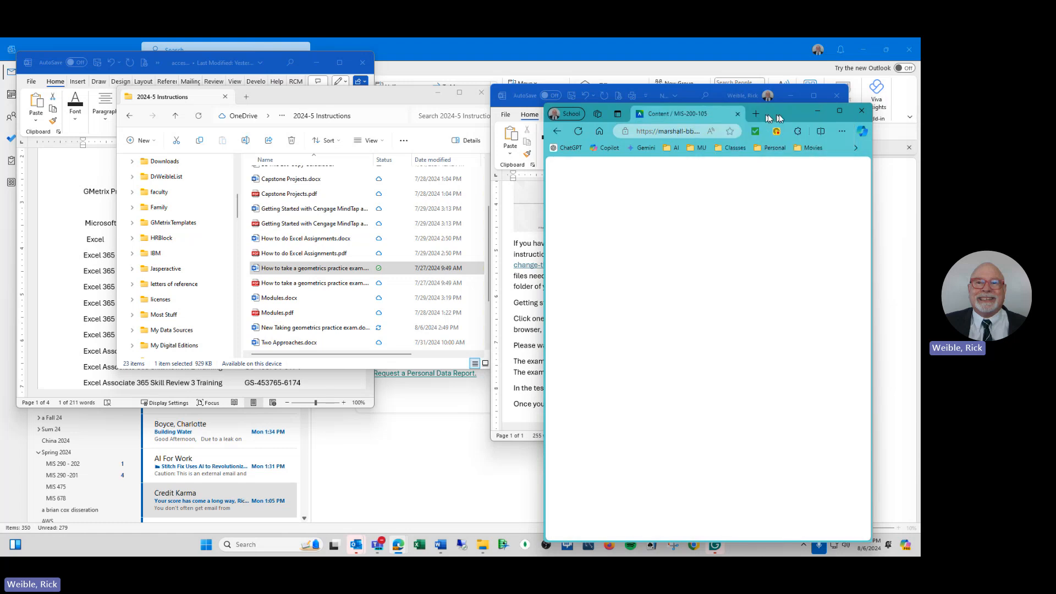
click(839, 113)
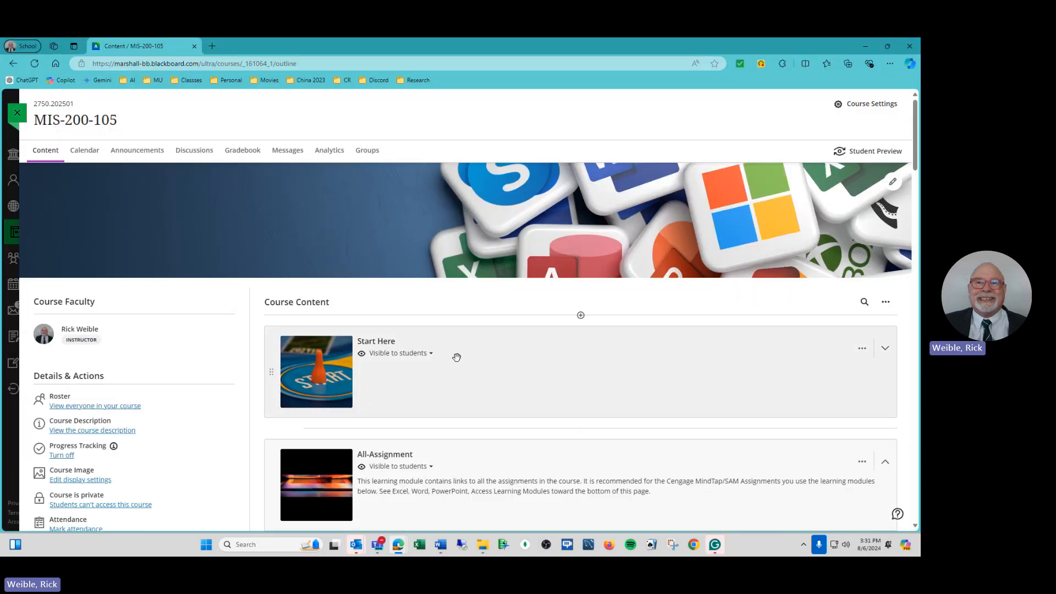
- Locate the GMetrix Practice Exams - Associate Level folder under Excel Assignments in the course content
scroll(456, 357, down, 5)
scroll(464, 366, down, 4)
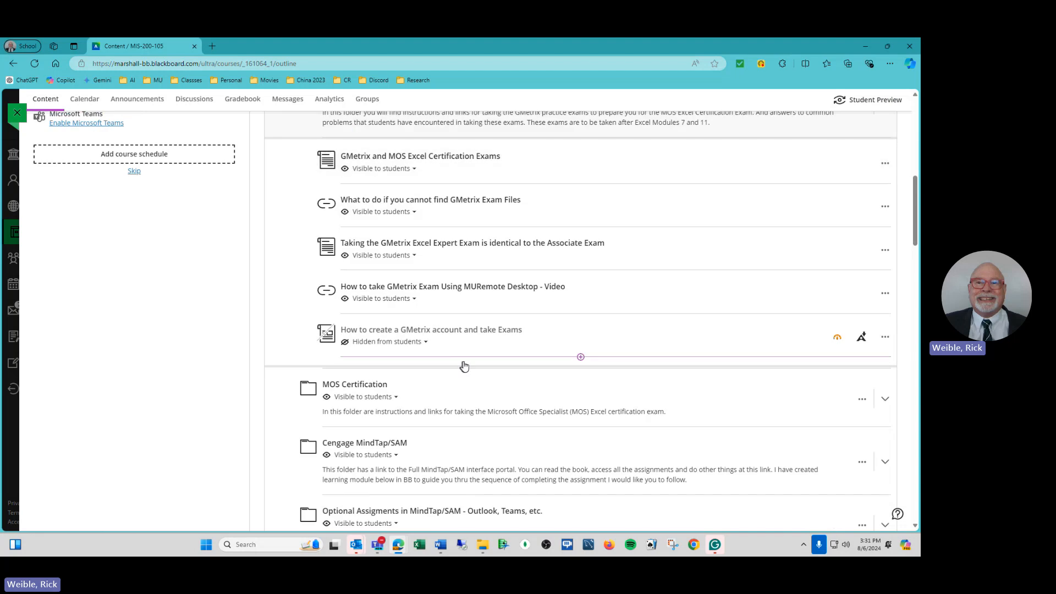
scroll(464, 364, down, 8)
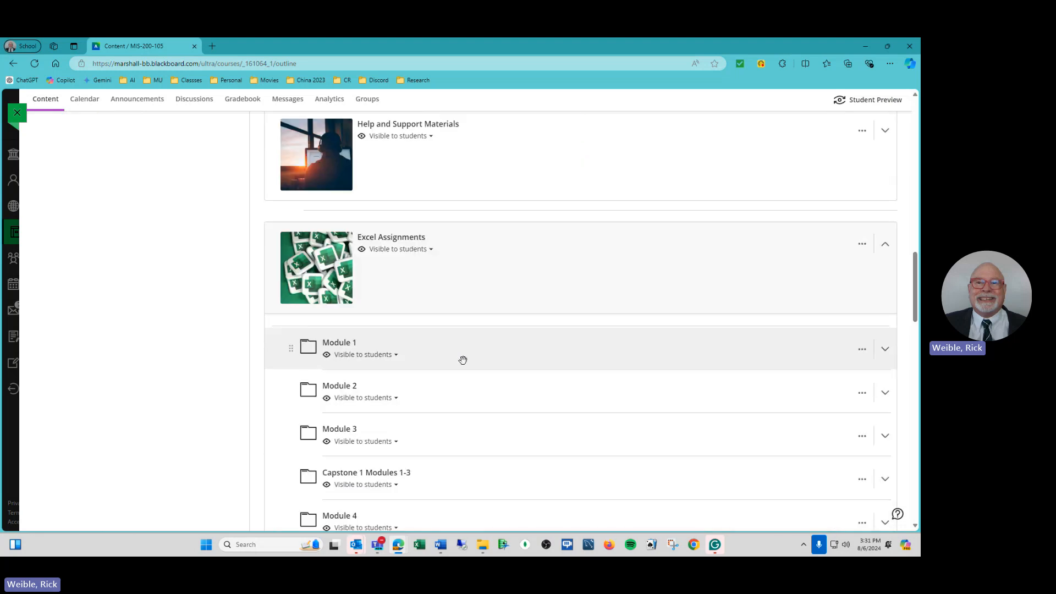
scroll(463, 360, down, 5)
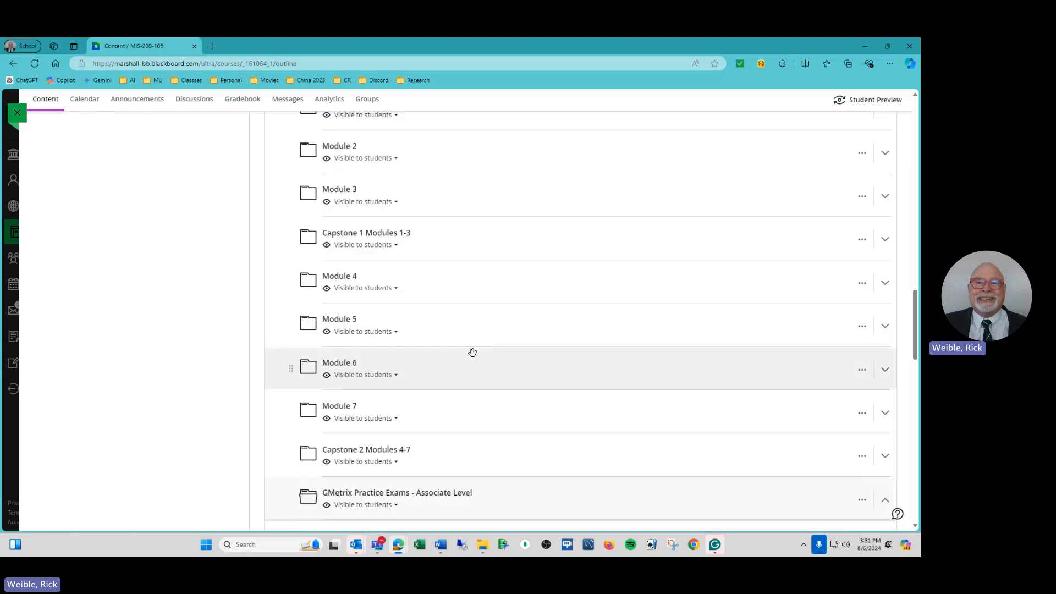